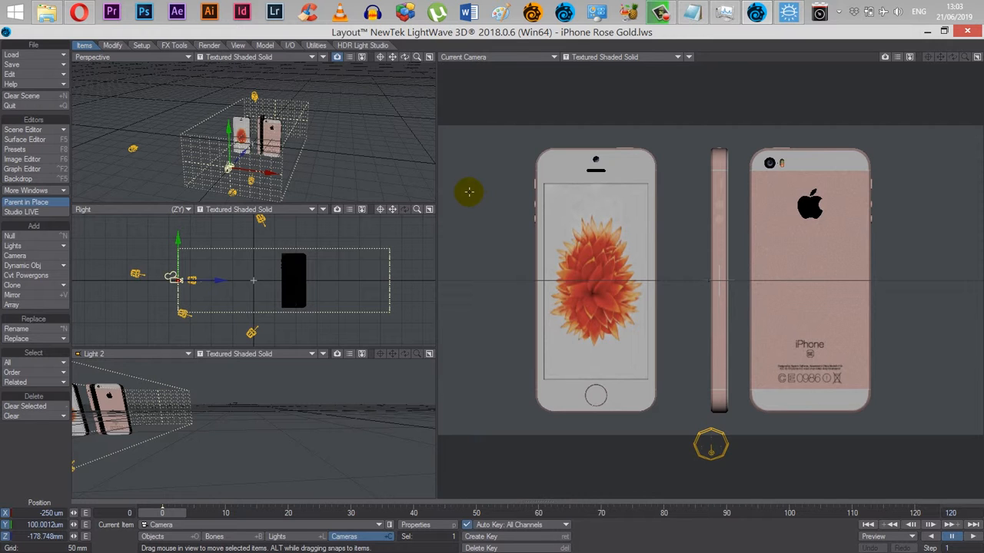
# Open the scene camera's properties and change the camera type to Perspective Camera
pyautogui.click(418, 527)
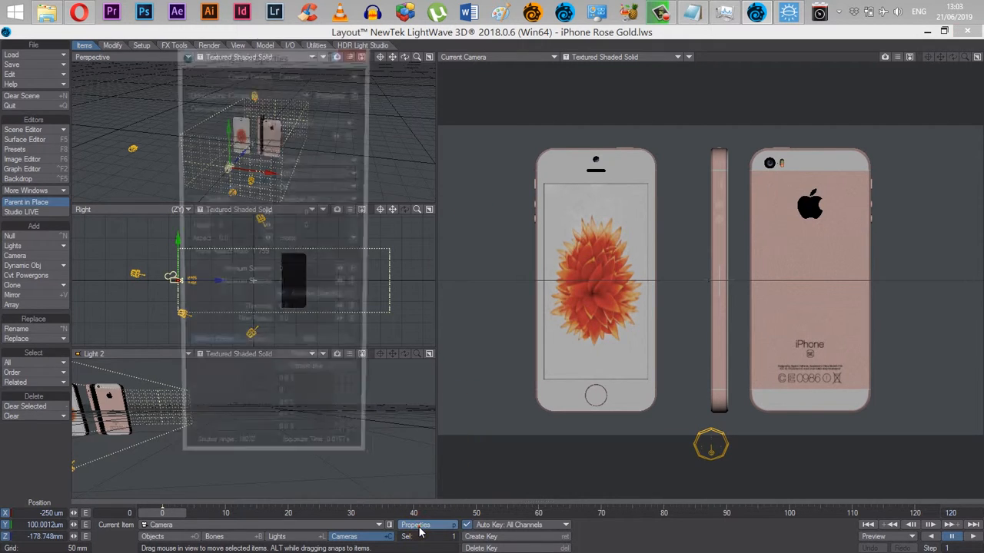
pyautogui.click(240, 93)
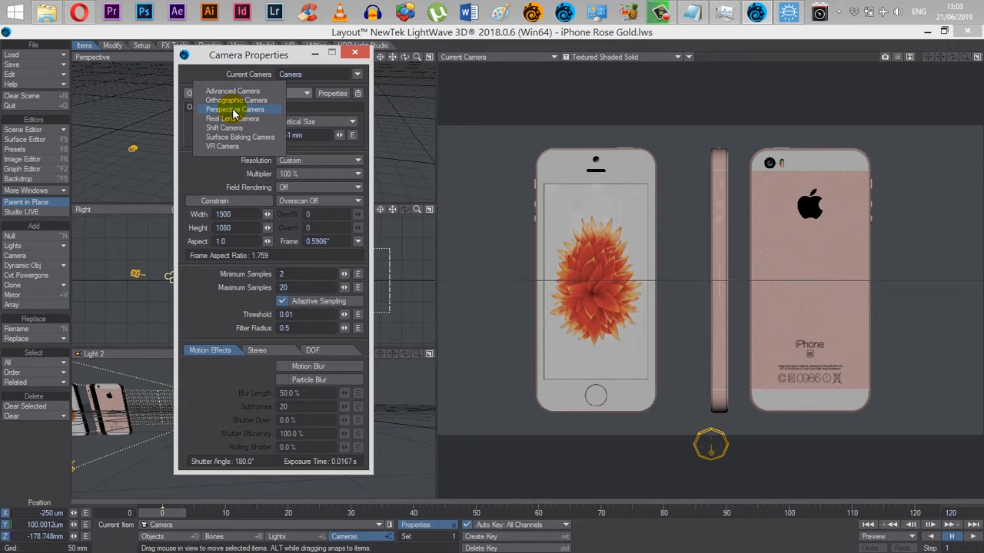
pyautogui.click(235, 110)
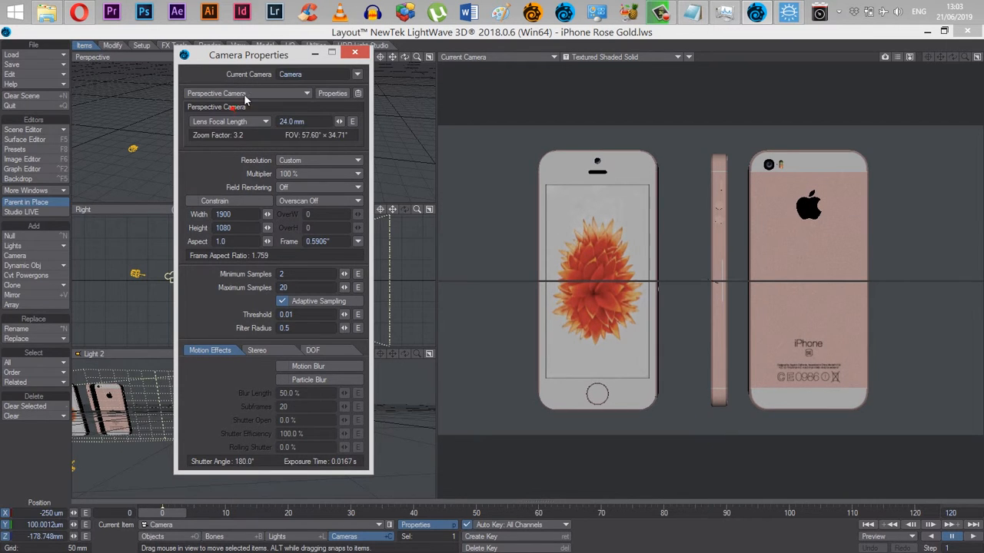
pyautogui.moveTo(257, 60); pyautogui.dragTo(293, 99)
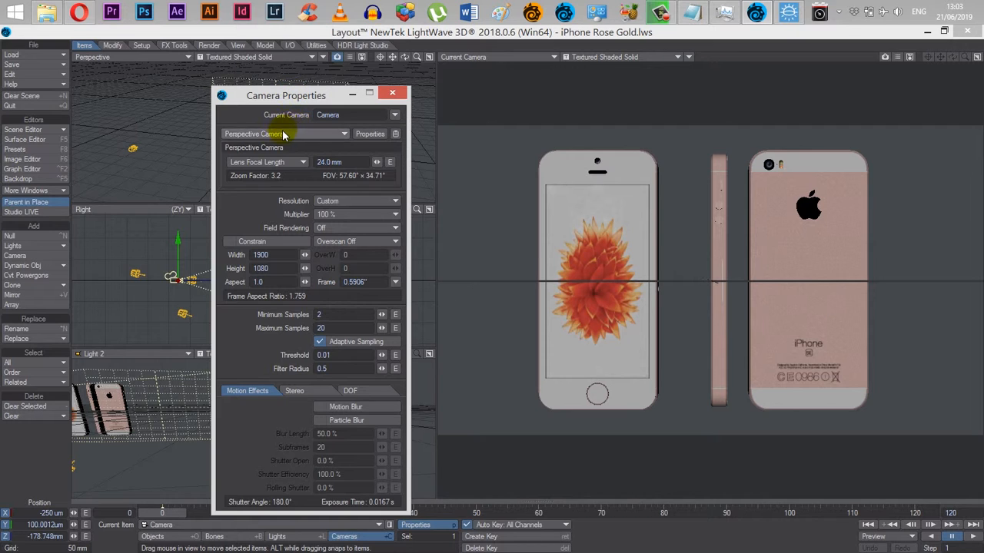
pyautogui.moveTo(269, 95); pyautogui.dragTo(573, 79)
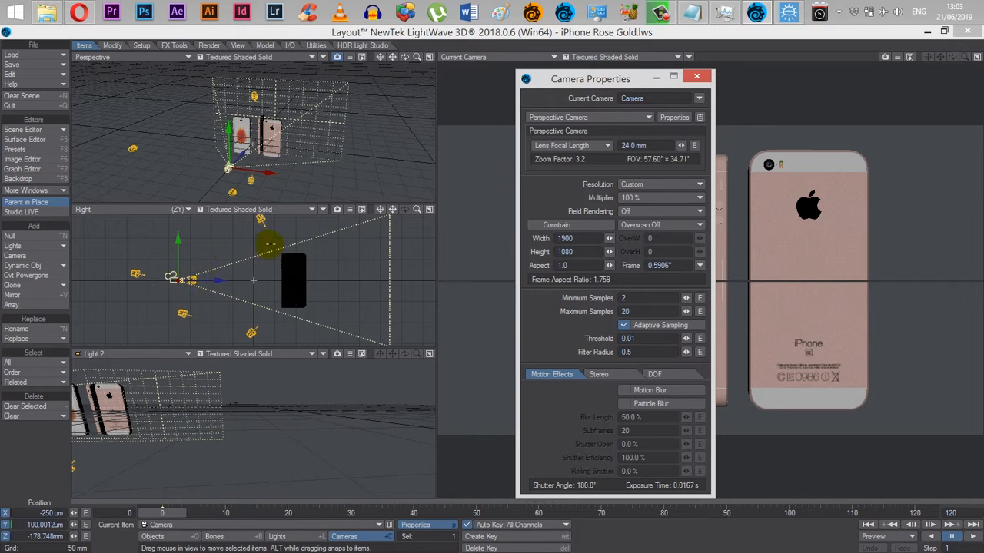
# Change the camera type to Orthographic Camera and show its whole frustum in the Right view
pyautogui.click(603, 118)
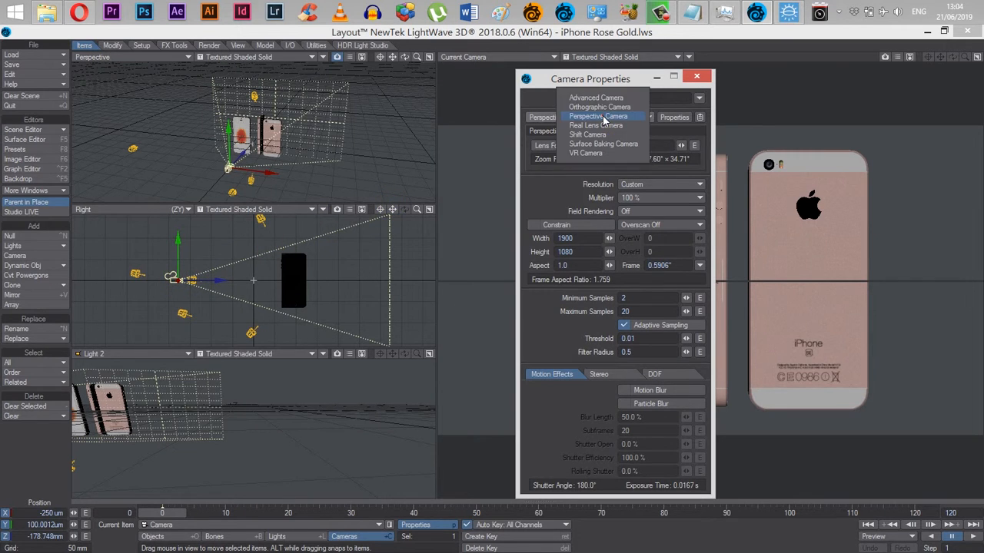
pyautogui.click(600, 107)
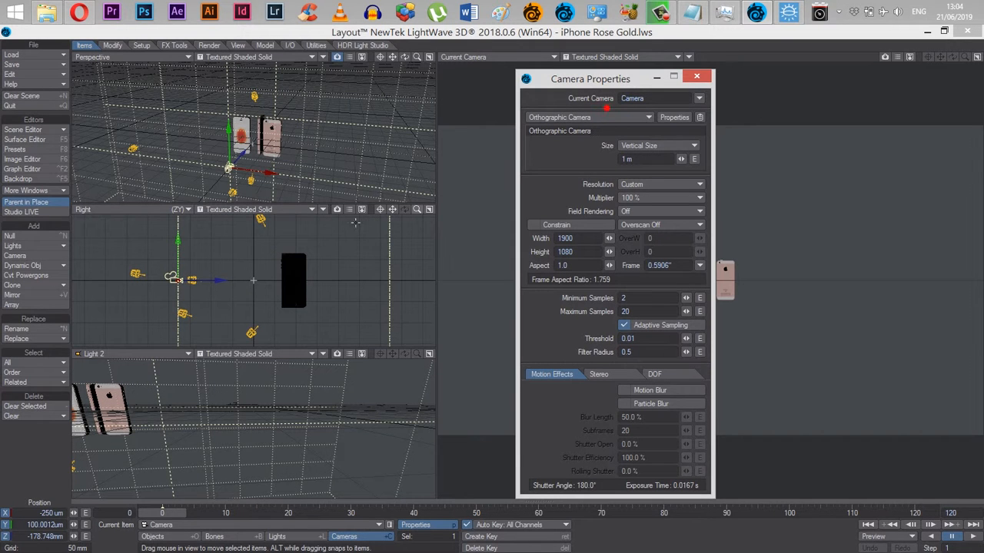
pyautogui.moveTo(416, 209); pyautogui.dragTo(384, 209)
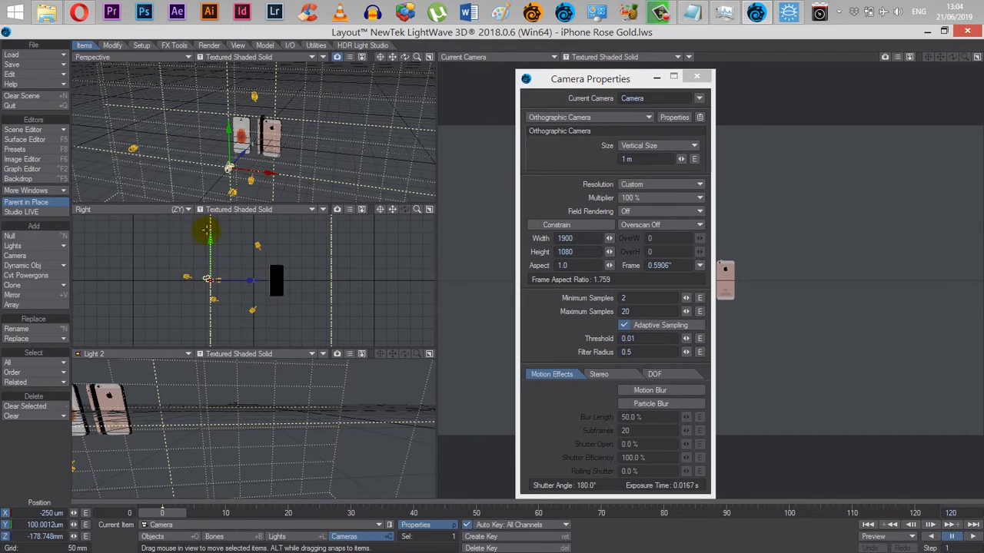
pyautogui.moveTo(416, 209); pyautogui.dragTo(389, 209)
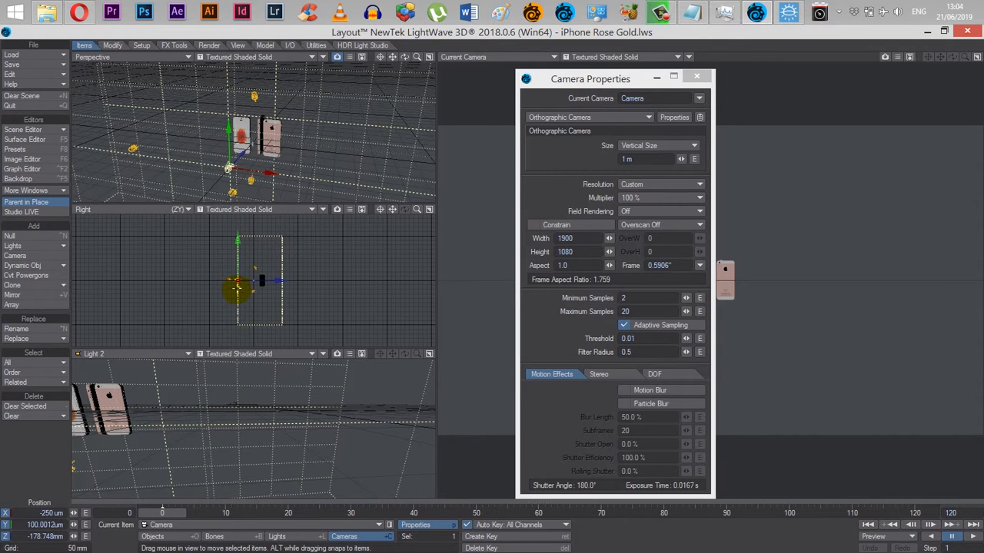
# Try moving the orthographic camera along its Z axis in the Right view
pyautogui.click(597, 80)
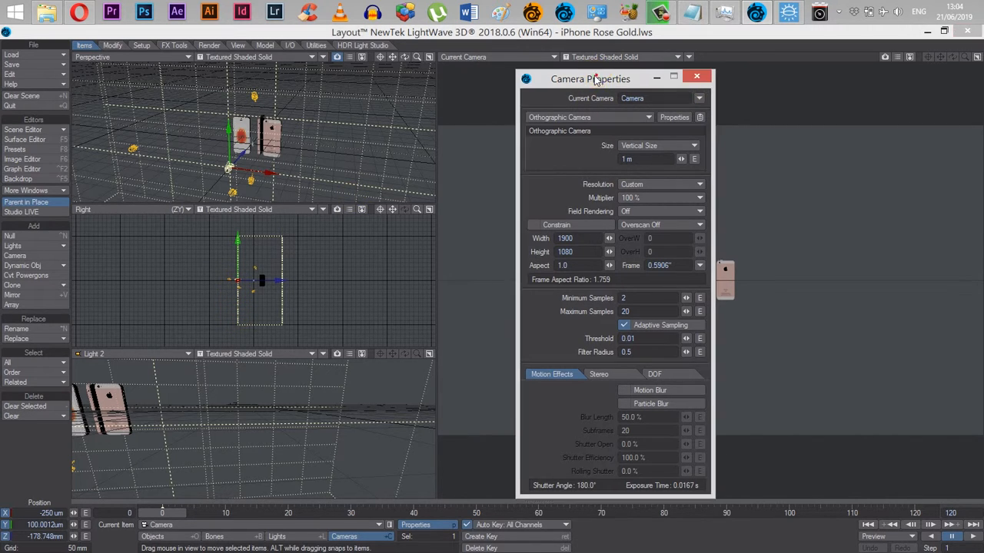
pyautogui.moveTo(597, 80); pyautogui.dragTo(167, 72)
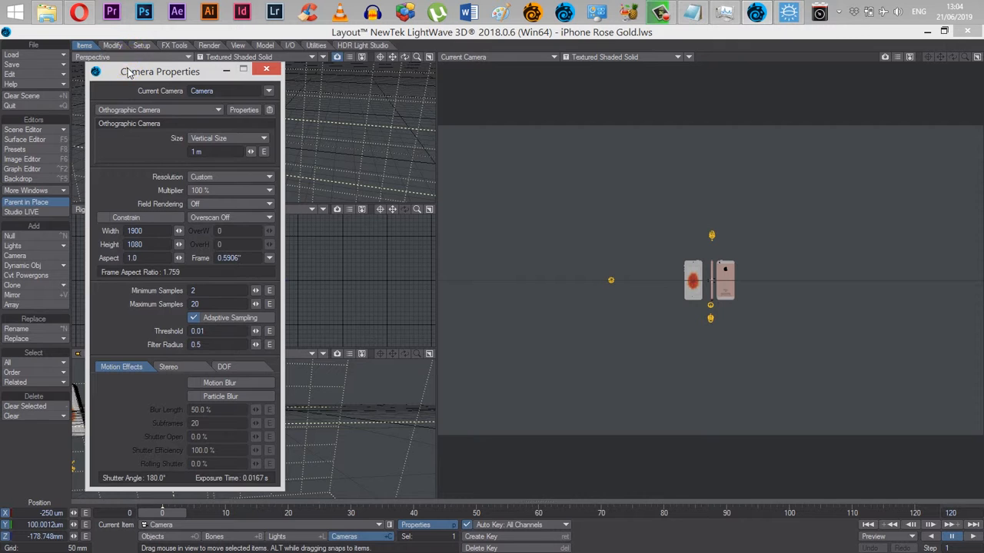
pyautogui.moveTo(128, 71); pyautogui.dragTo(494, 64)
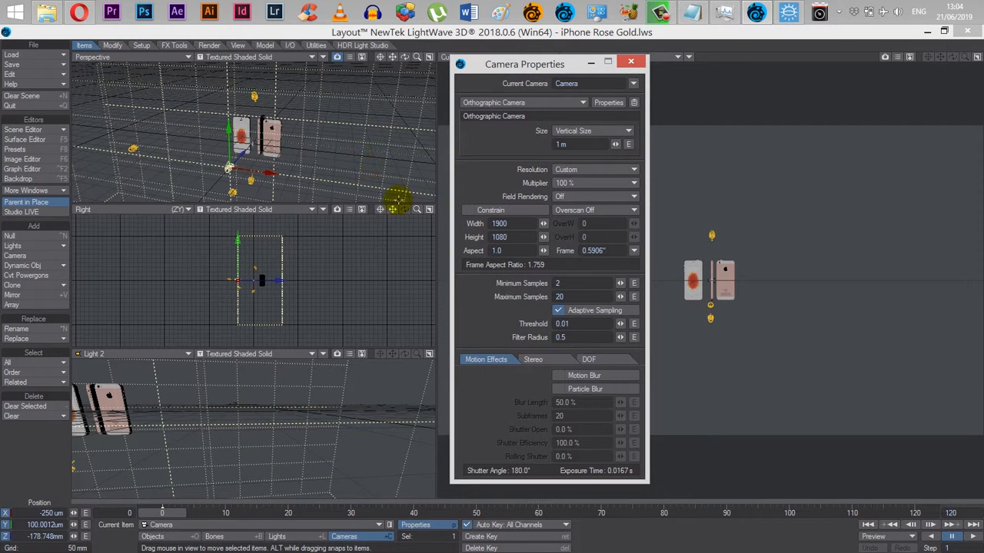
pyautogui.moveTo(416, 209)
pyautogui.mouseDown()
pyautogui.moveTo(441, 209)
pyautogui.moveTo(419, 211)
pyautogui.mouseUp()
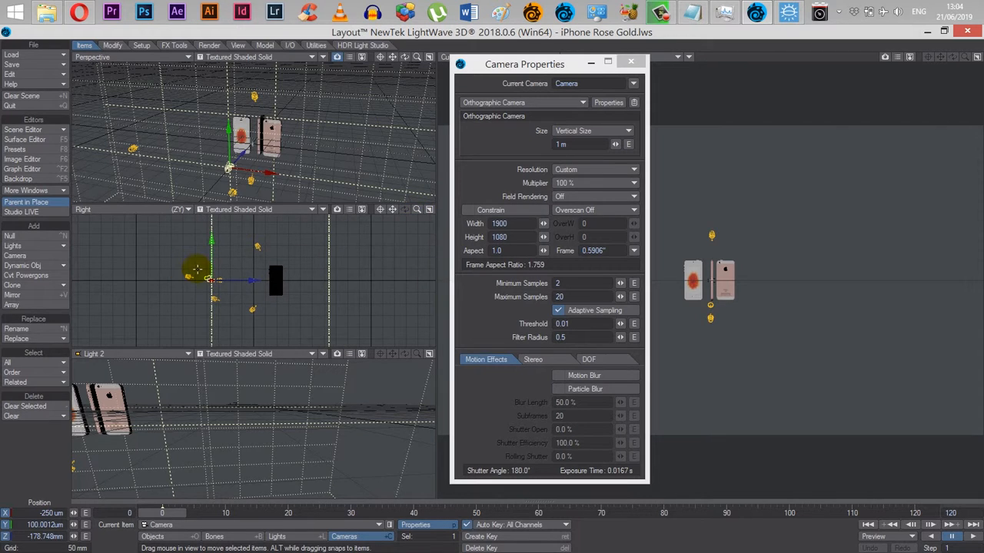
pyautogui.moveTo(250, 282)
pyautogui.mouseDown()
pyautogui.moveTo(310, 281)
pyautogui.moveTo(250, 283)
pyautogui.mouseUp()
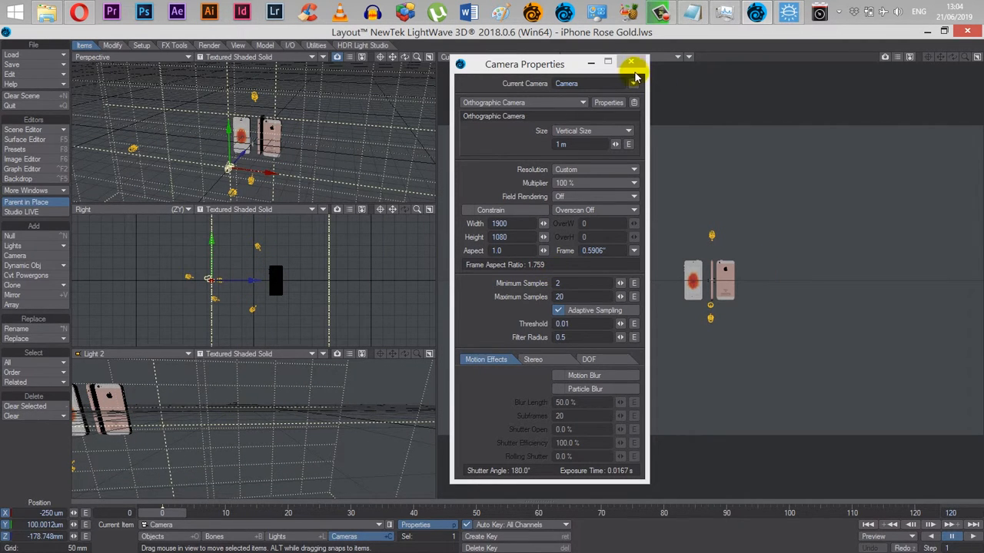
# Reduce the orthographic camera's vertical size to 149 mm so the phones fill the camera frame
pyautogui.click(544, 67)
pyautogui.moveTo(544, 67); pyautogui.dragTo(450, 61)
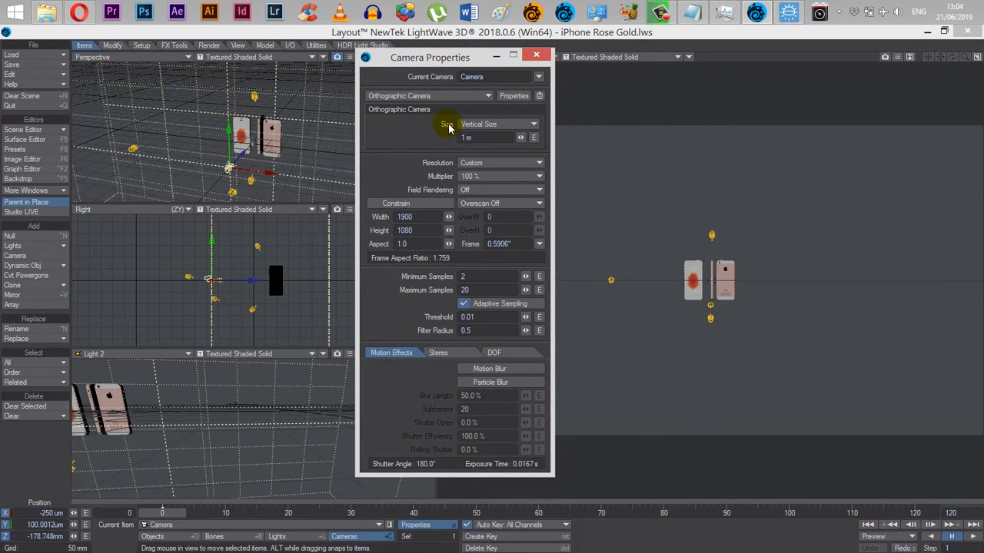
pyautogui.moveTo(520, 138); pyautogui.dragTo(475, 138)
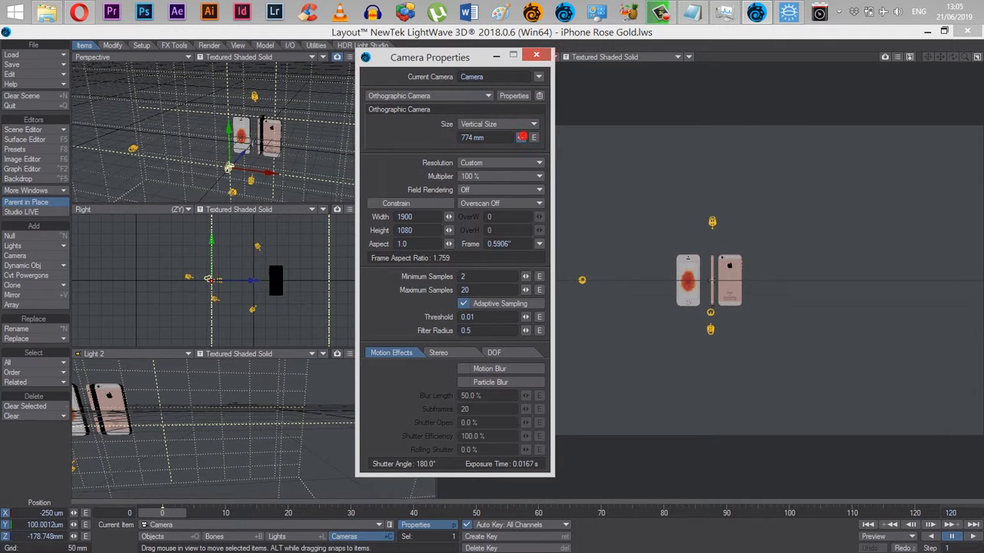
pyautogui.moveTo(521, 138); pyautogui.dragTo(457, 149)
pyautogui.moveTo(435, 58); pyautogui.dragTo(569, 69)
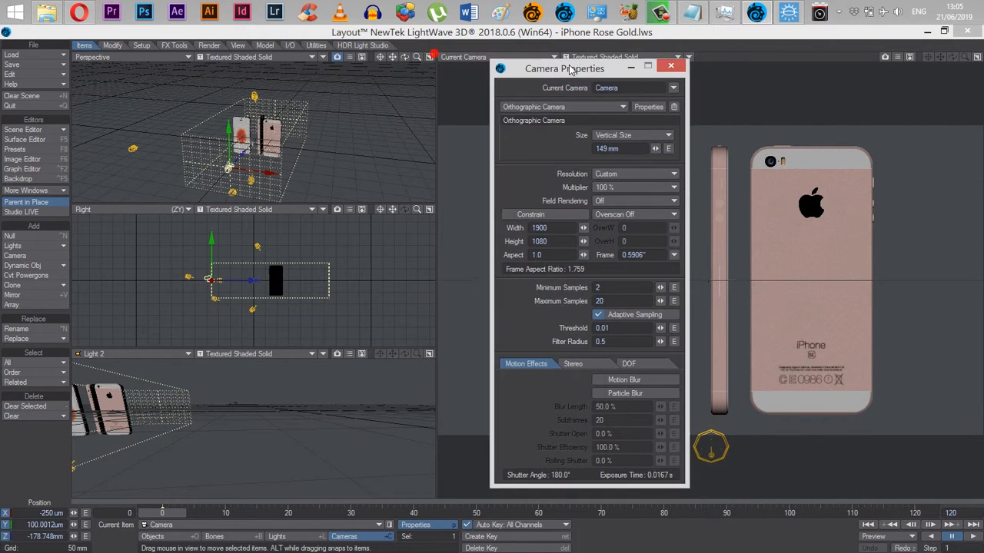
pyautogui.moveTo(416, 209); pyautogui.dragTo(421, 209)
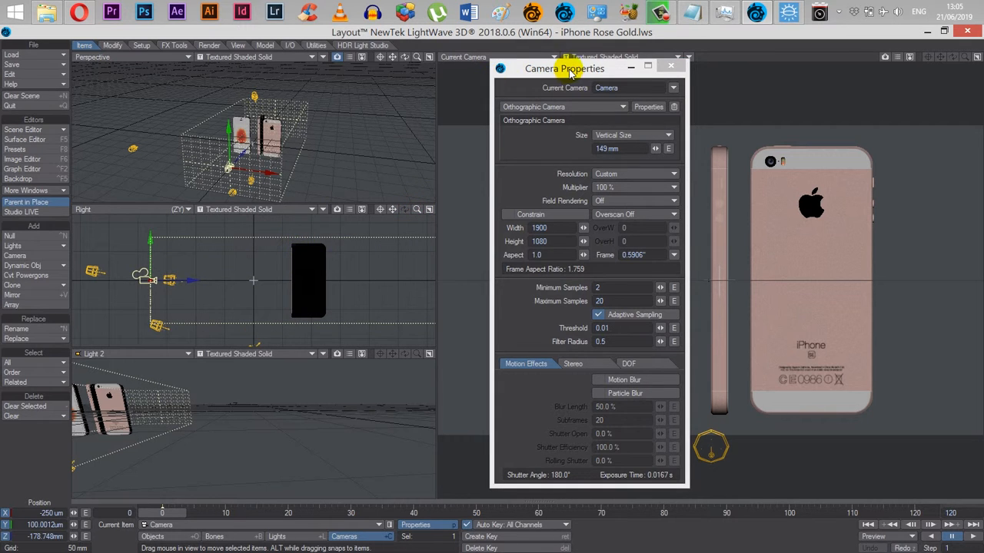
# Switch the camera type from orthographic to Perspective Camera
pyautogui.moveTo(566, 66); pyautogui.dragTo(185, 79)
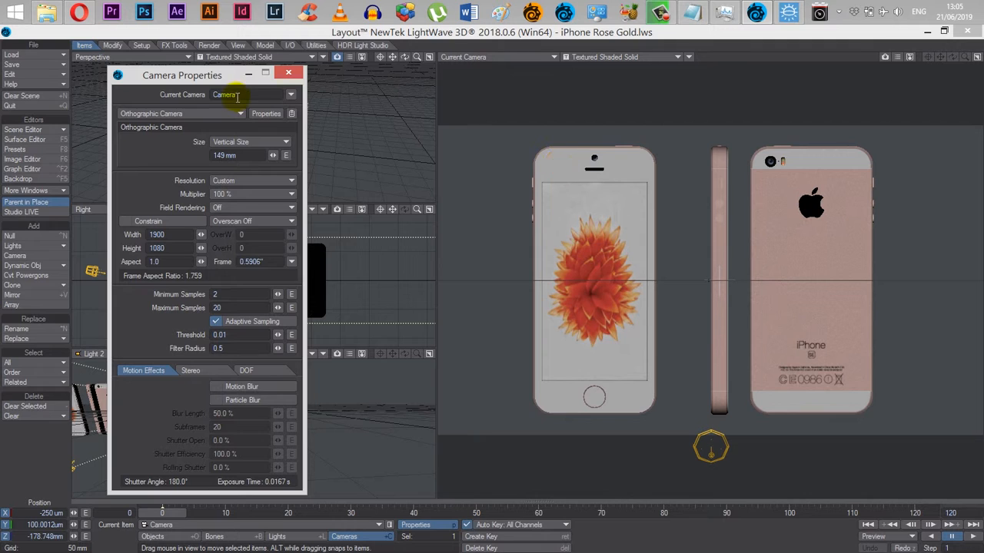
pyautogui.click(162, 114)
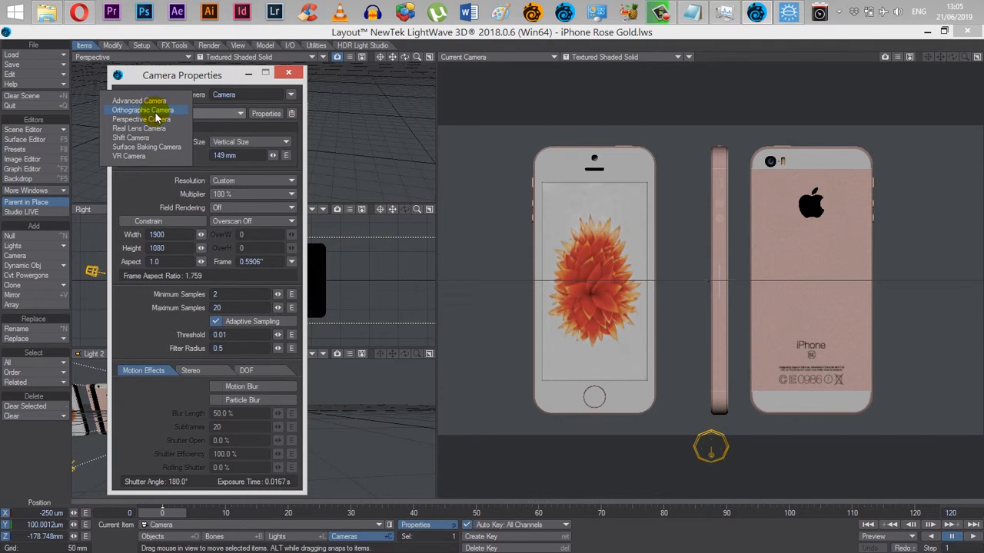
pyautogui.click(178, 80)
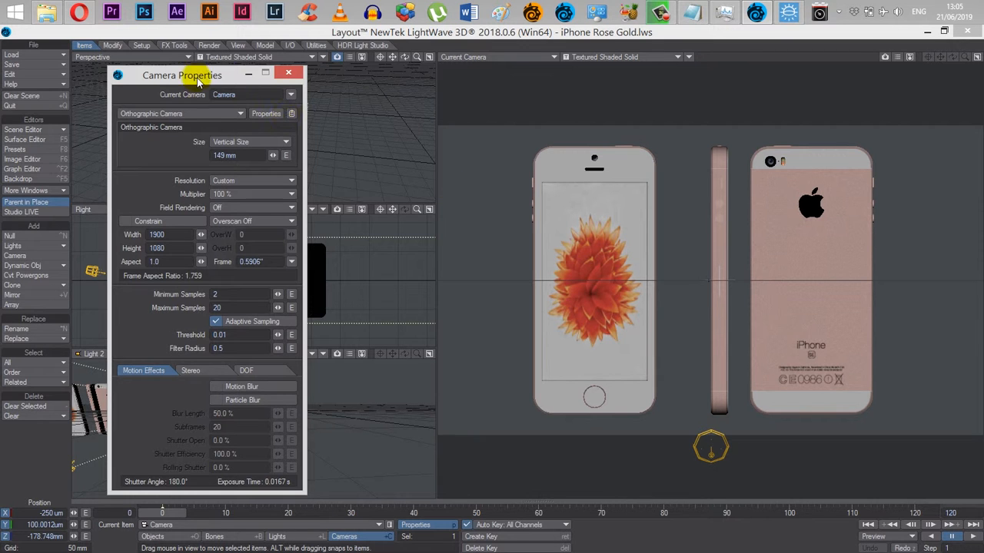
pyautogui.moveTo(184, 75); pyautogui.dragTo(457, 94)
pyautogui.click(453, 135)
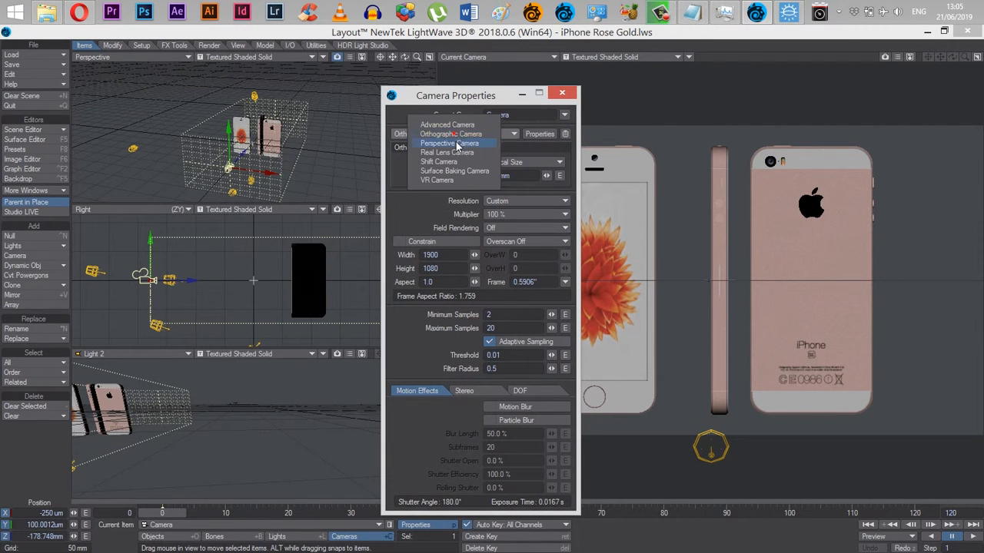
pyautogui.click(454, 145)
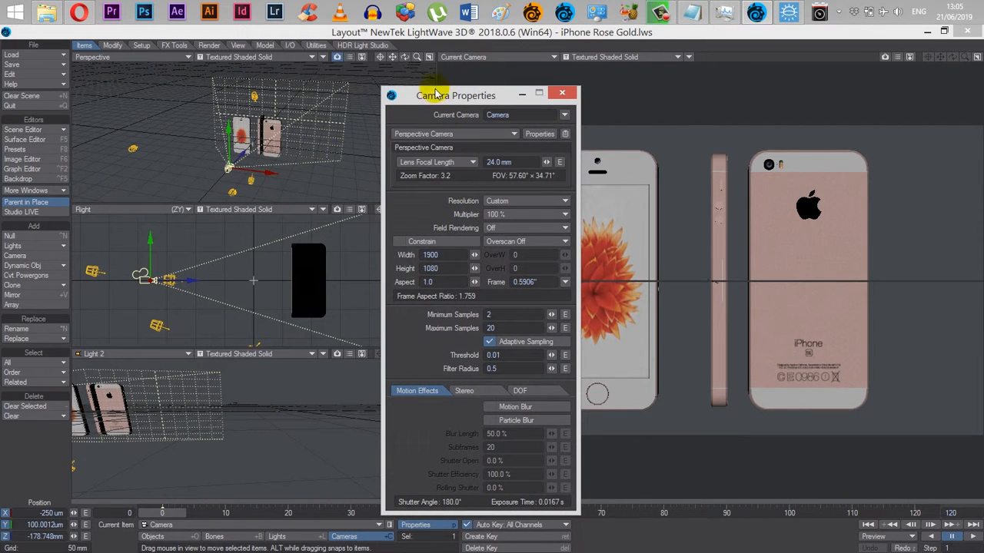
# Switch the camera back to Orthographic Camera and reduce its vertical size to 227 mm
pyautogui.moveTo(434, 98); pyautogui.dragTo(861, 69)
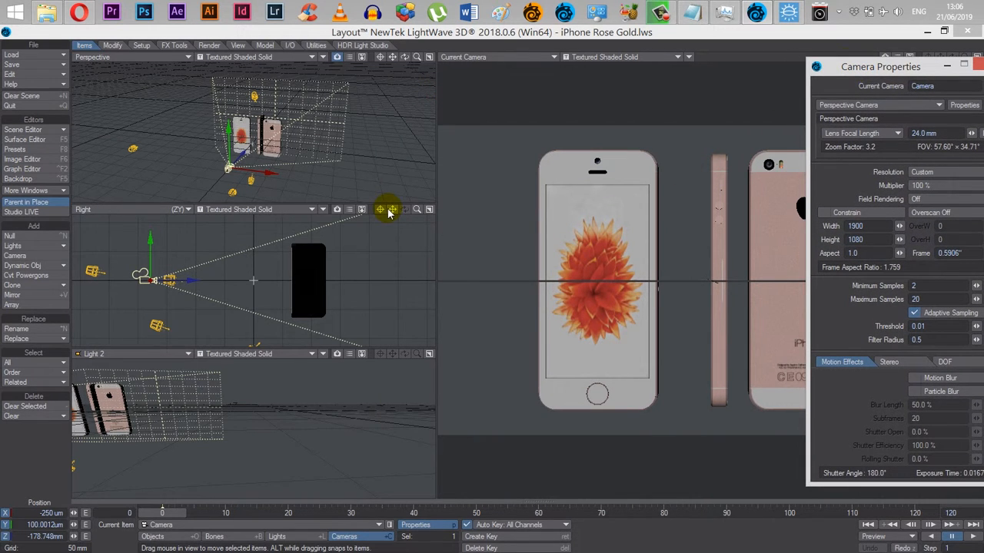
pyautogui.moveTo(416, 209); pyautogui.dragTo(431, 207)
pyautogui.scroll(-3, 239, 267)
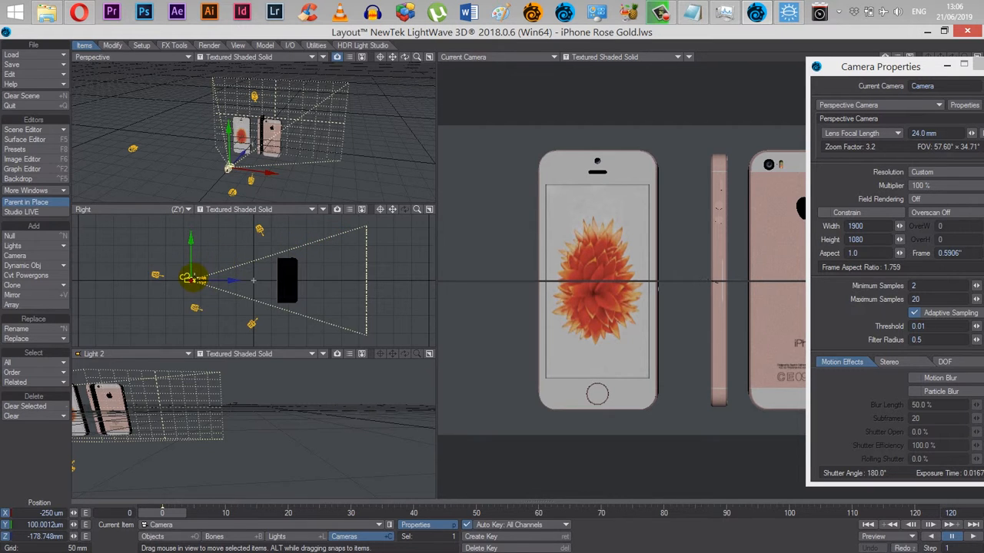
pyautogui.click(866, 108)
pyautogui.click(846, 94)
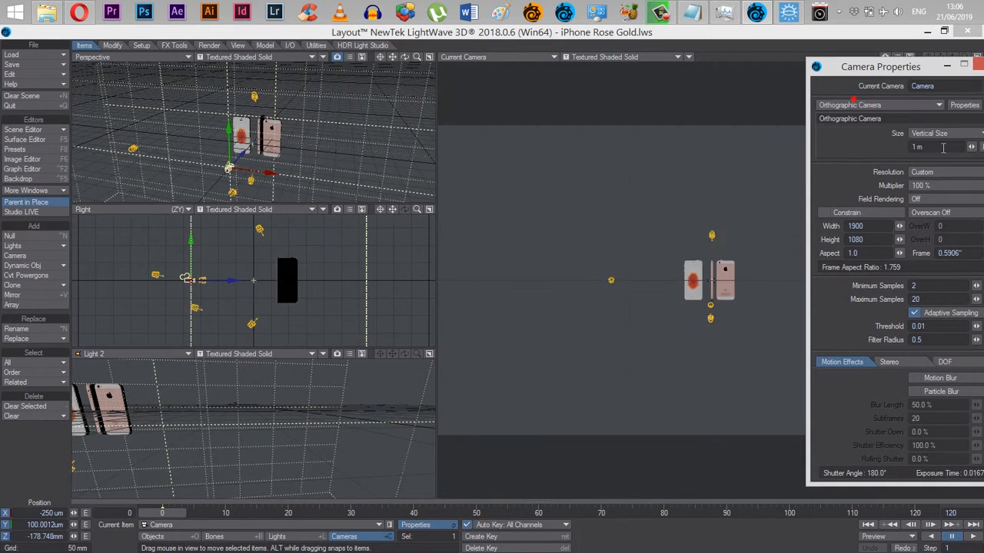
pyautogui.moveTo(972, 147)
pyautogui.mouseDown()
pyautogui.moveTo(930, 147)
pyautogui.moveTo(973, 148)
pyautogui.mouseUp()
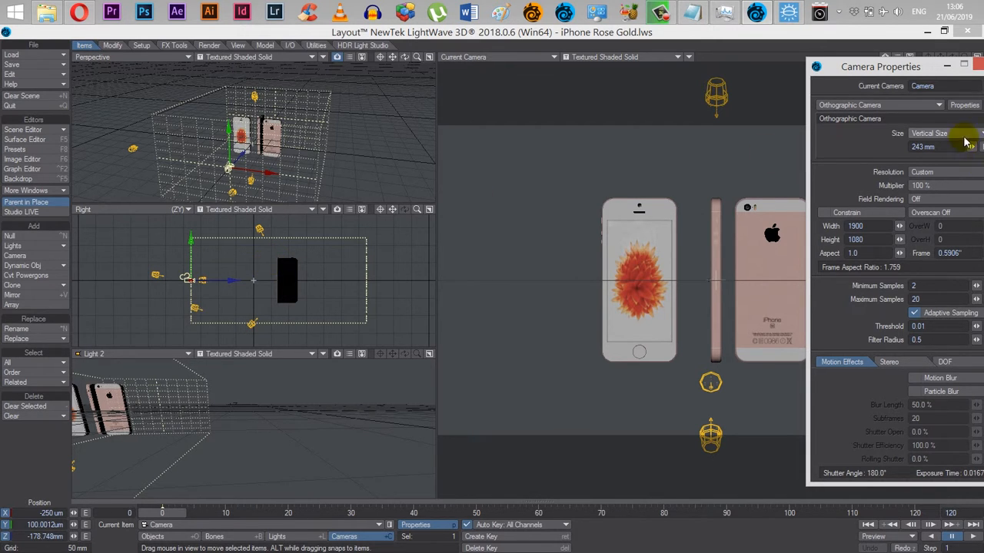
pyautogui.moveTo(974, 152); pyautogui.dragTo(970, 152)
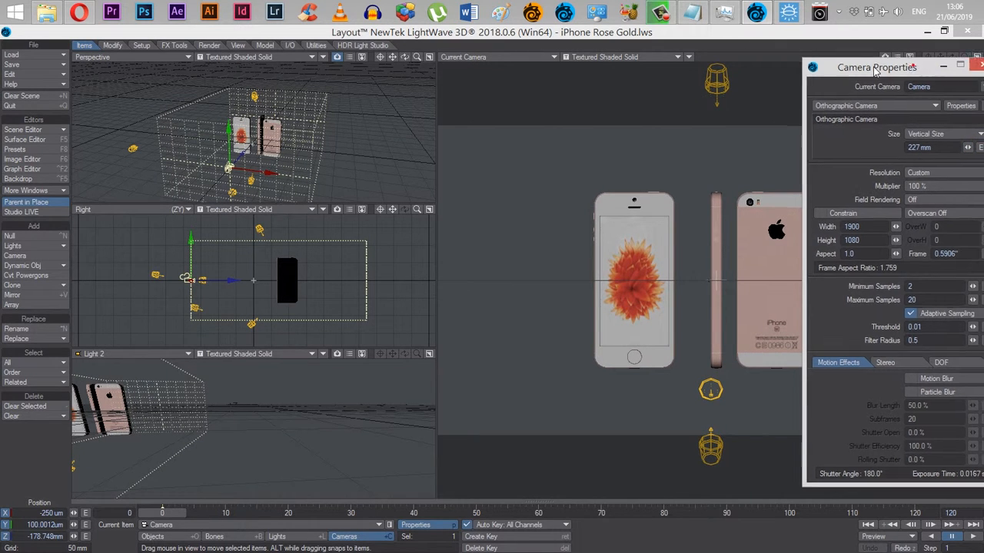
# Return the camera type to Perspective Camera, keeping the camera view of the phones uncovered
pyautogui.moveTo(915, 69); pyautogui.dragTo(351, 53)
pyautogui.click(323, 90)
pyautogui.click(323, 103)
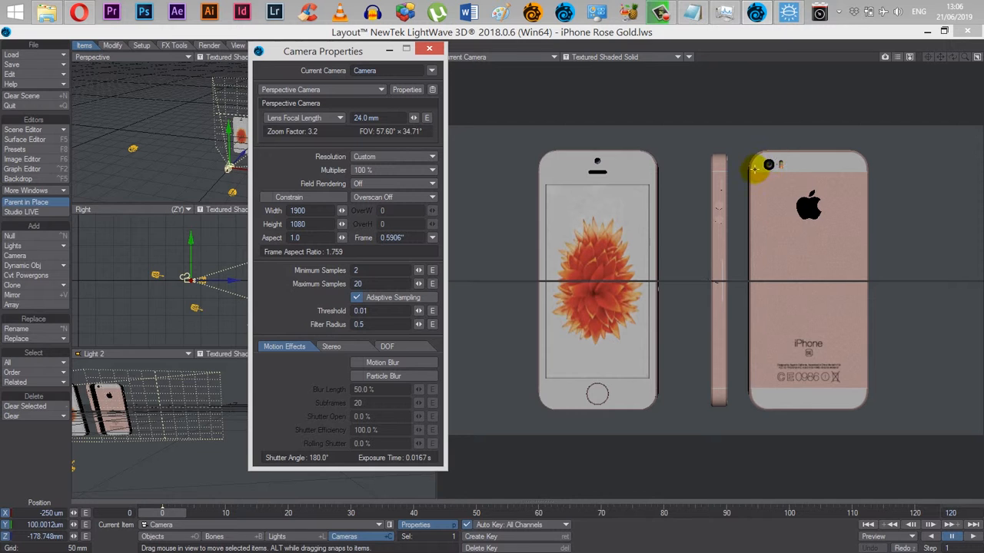
# Change the camera type to Orthographic Camera and reduce its vertical size to 14 mm
pyautogui.click(334, 90)
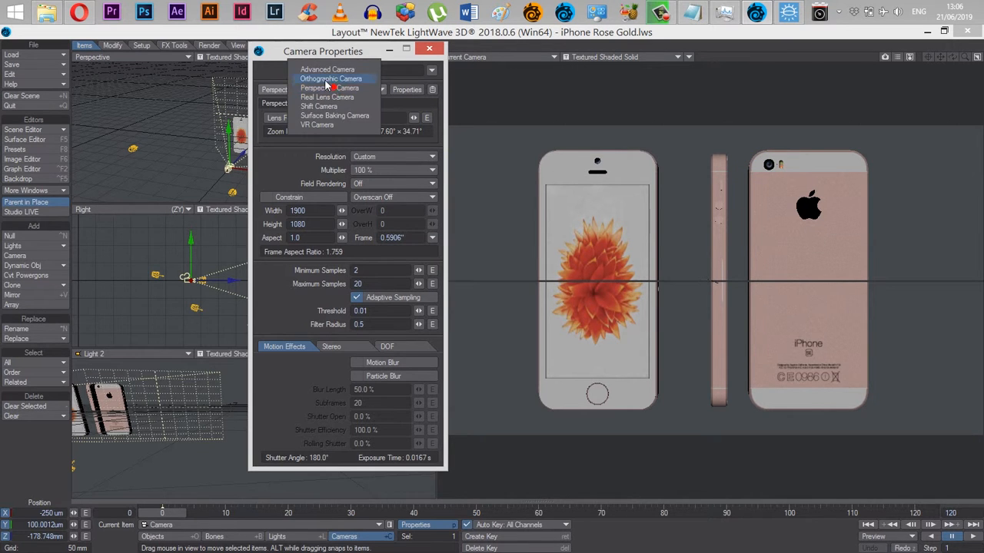
pyautogui.click(330, 78)
pyautogui.moveTo(416, 132); pyautogui.dragTo(390, 132)
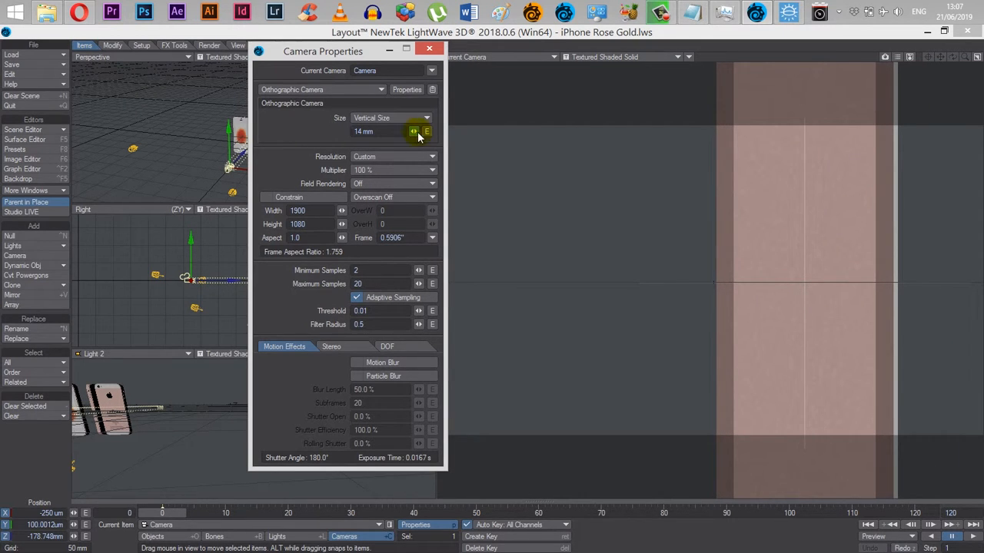
# Set the orthographic camera's vertical size to 149 mm
pyautogui.moveTo(280, 56); pyautogui.dragTo(430, 65)
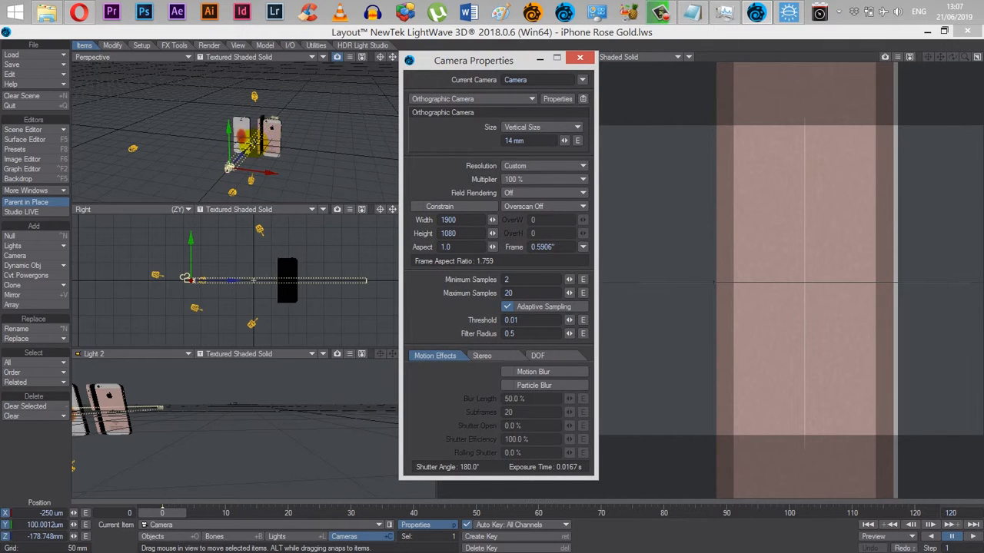
pyautogui.moveTo(564, 142); pyautogui.dragTo(609, 141)
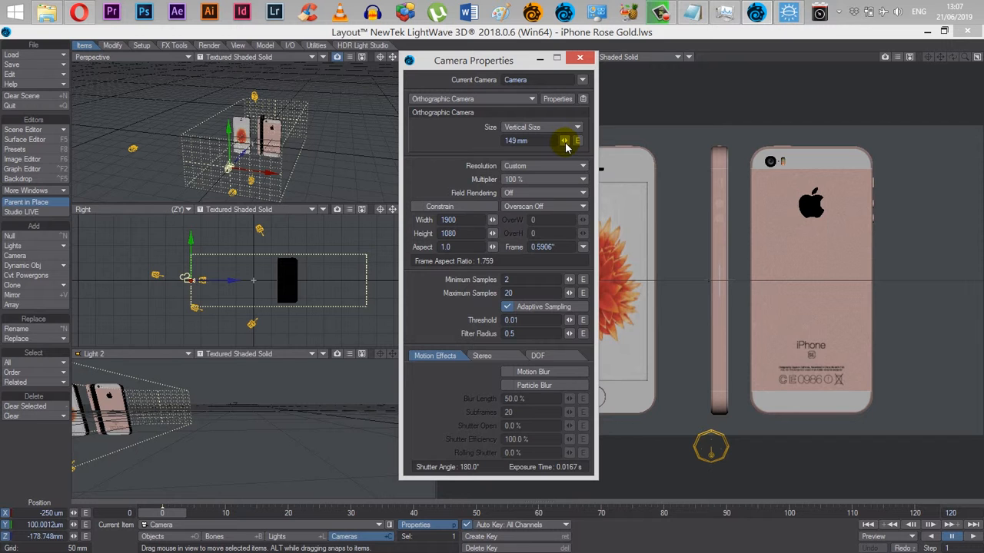
pyautogui.moveTo(509, 61); pyautogui.dragTo(435, 79)
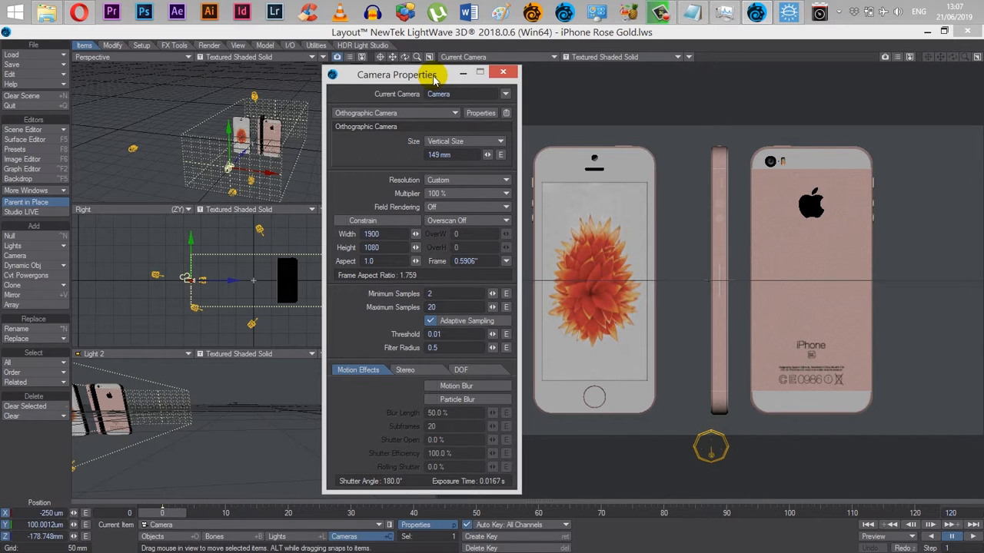
pyautogui.moveTo(434, 79); pyautogui.dragTo(415, 74)
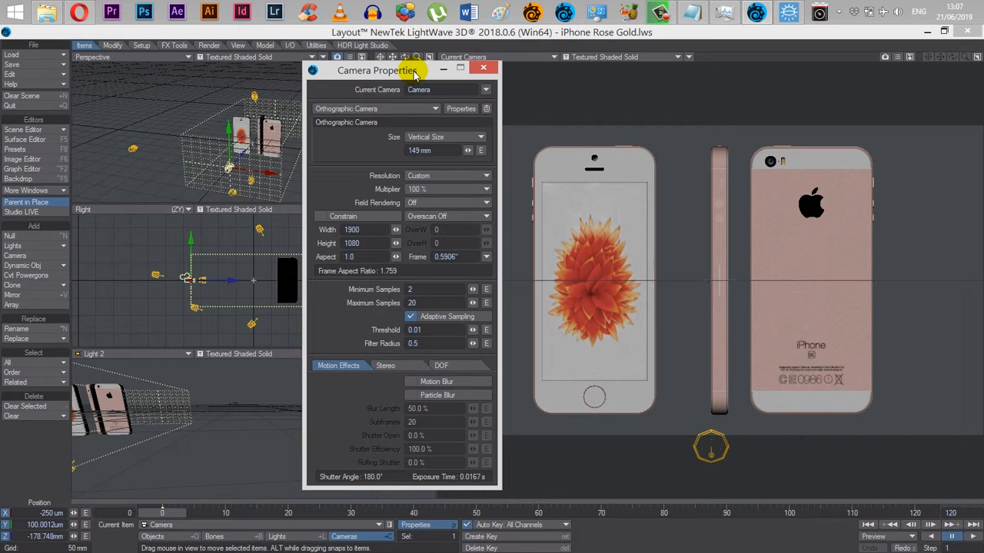
pyautogui.moveTo(414, 71); pyautogui.dragTo(438, 75)
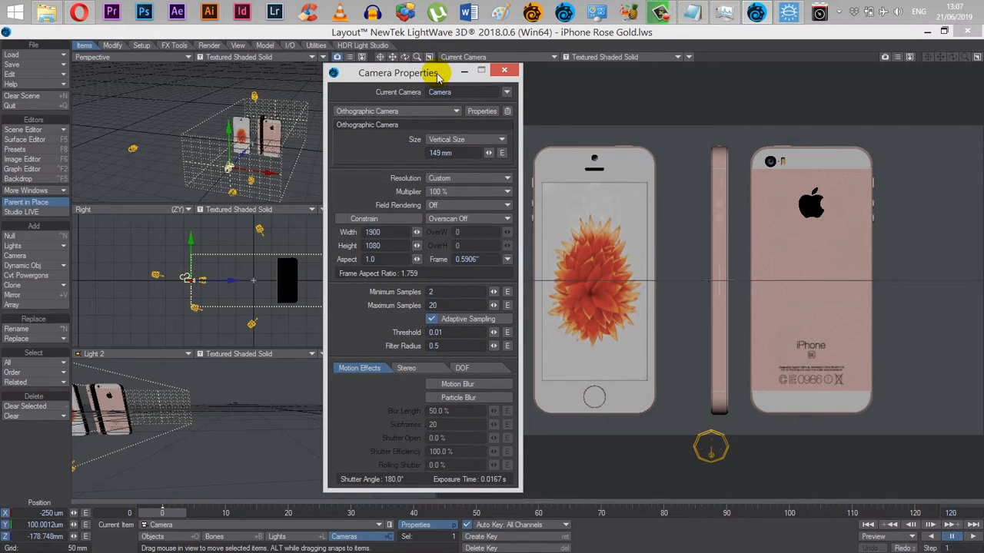